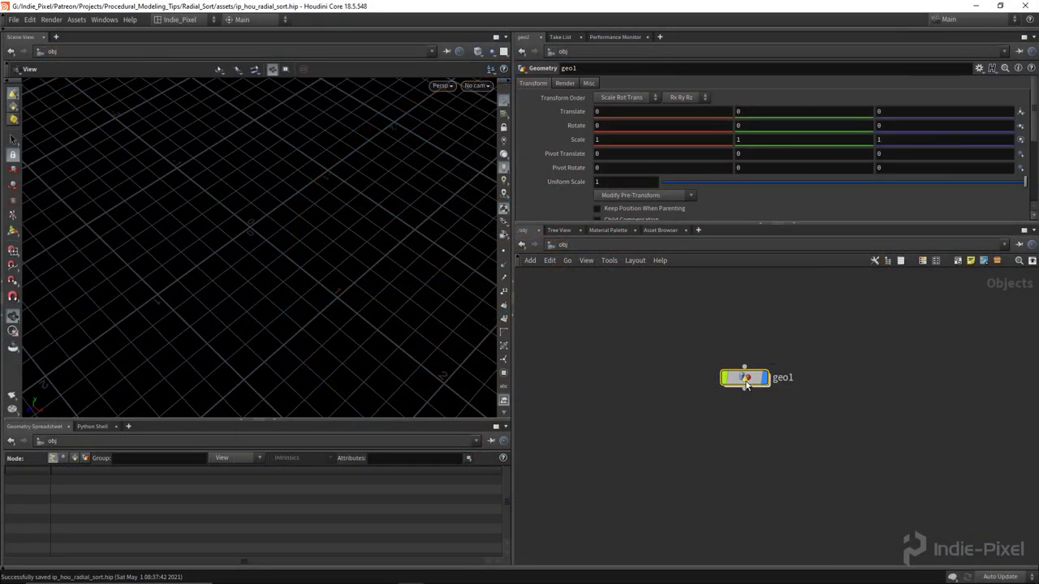
# - Rename the /obj-level geo1 geometry object to radial_sort
pyautogui.press('Delete')
pyautogui.press('u')
pyautogui.doubleClick(781, 379)
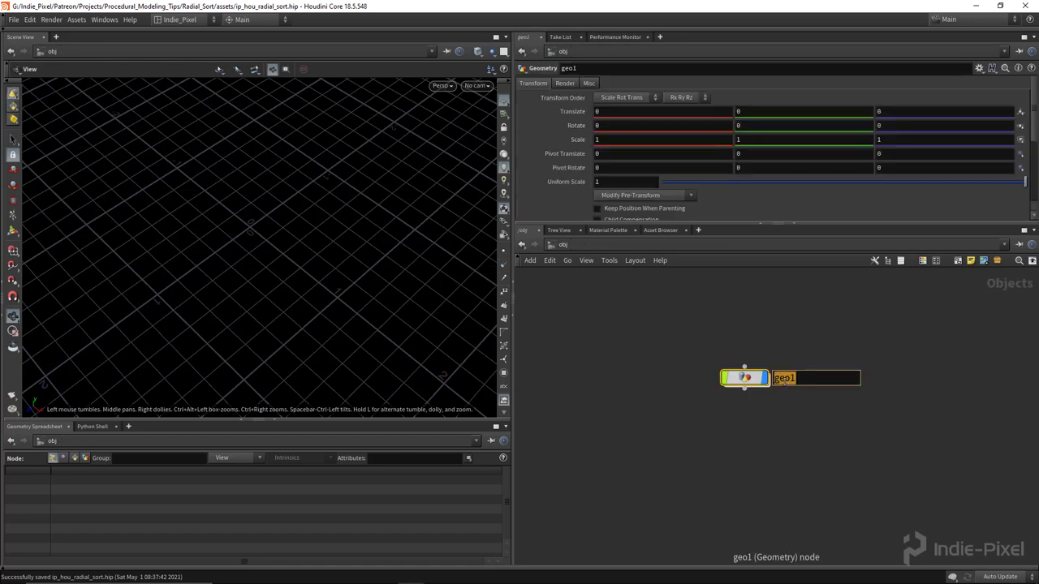
pyautogui.write('rd')
pyautogui.write('dial_sort')
# - Commit the radial_sort name and place a Circle node inside it
pyautogui.press('Return')
pyautogui.press('Return')
pyautogui.press('Tab')
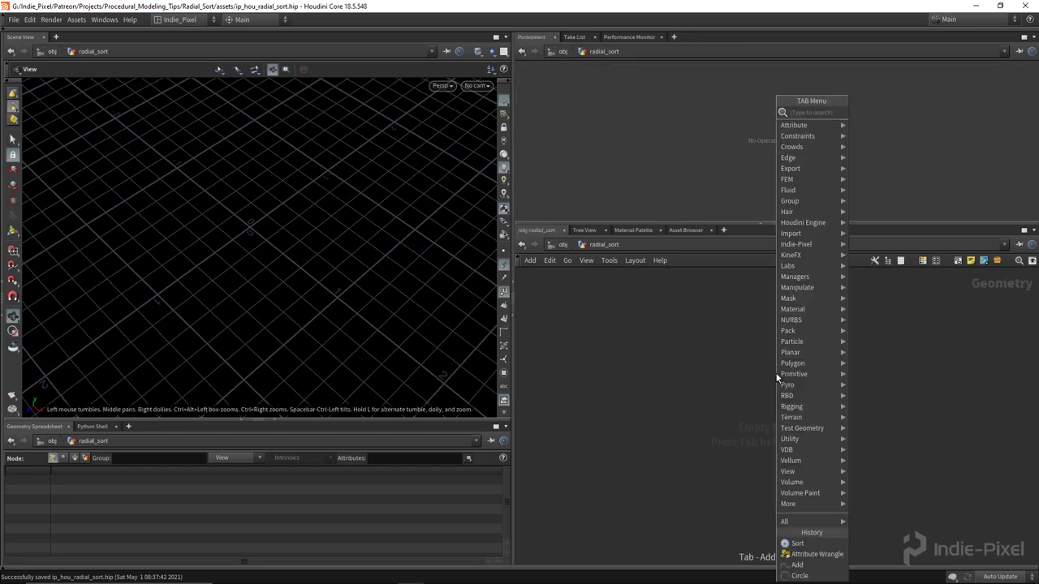
pyautogui.write('circle')
pyautogui.press('Return')
pyautogui.click(740, 376)
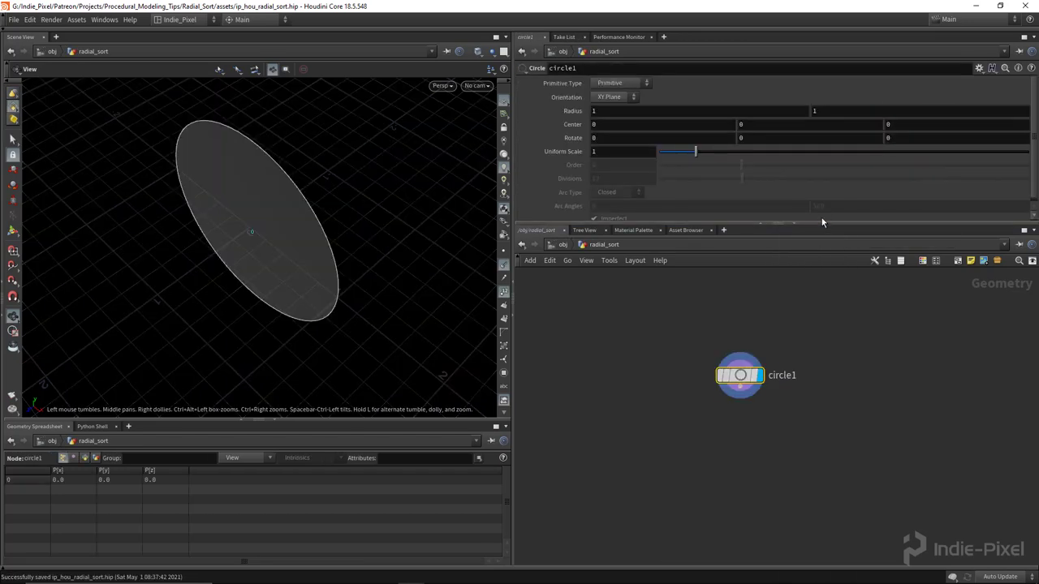
# - Set circle1 to a Polygon primitive type lying in the ZX plane
pyautogui.moveTo(817, 225); pyautogui.dragTo(816, 197)
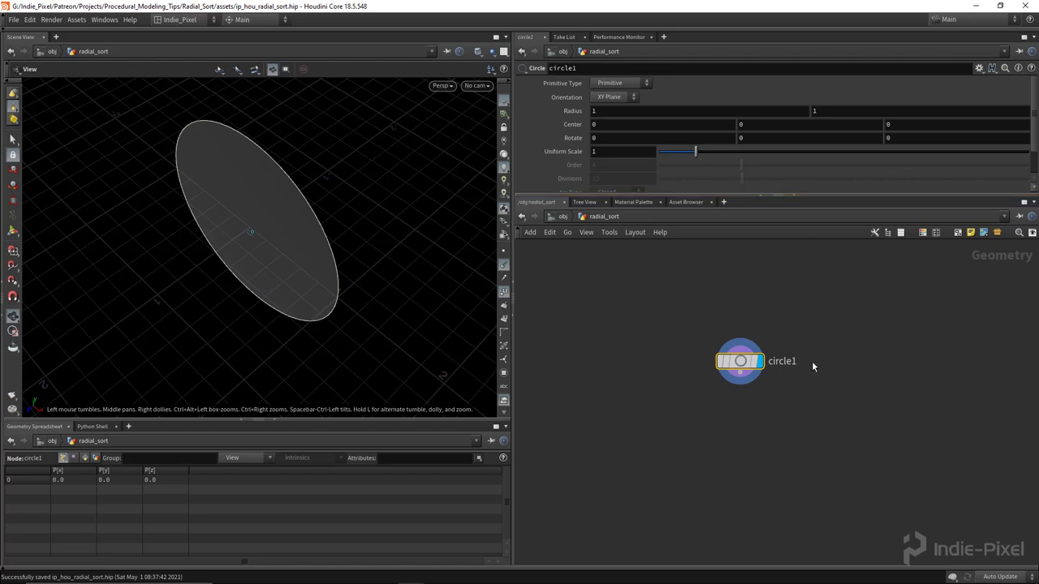
pyautogui.click(617, 83)
pyautogui.click(607, 105)
pyautogui.click(613, 96)
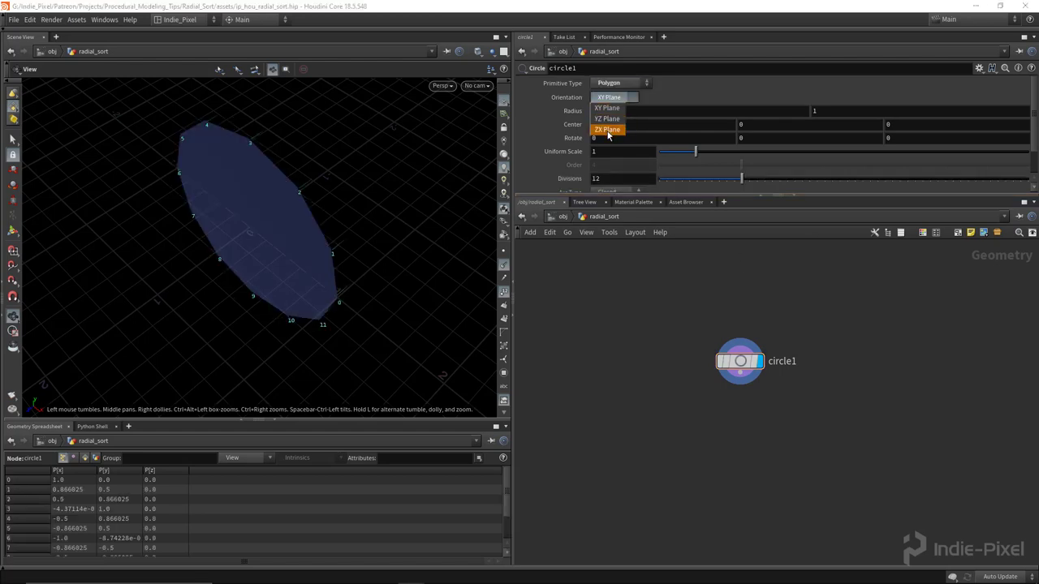
pyautogui.click(609, 119)
# - Add an add1 node under circle1 that deletes the geometry but keeps the points
pyautogui.press('Tab')
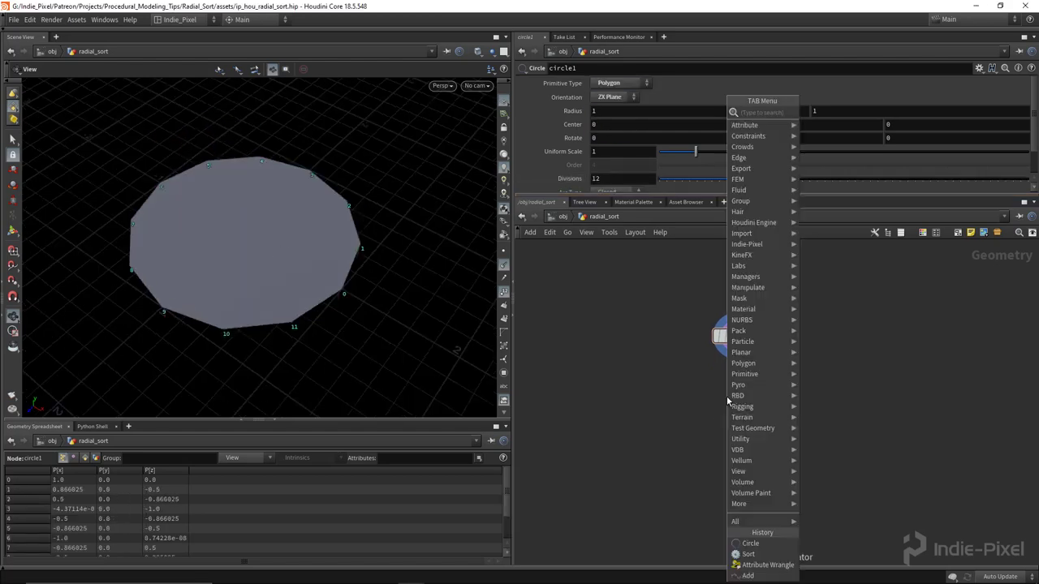
pyautogui.write('add')
pyautogui.press('Return')
pyautogui.click(741, 402)
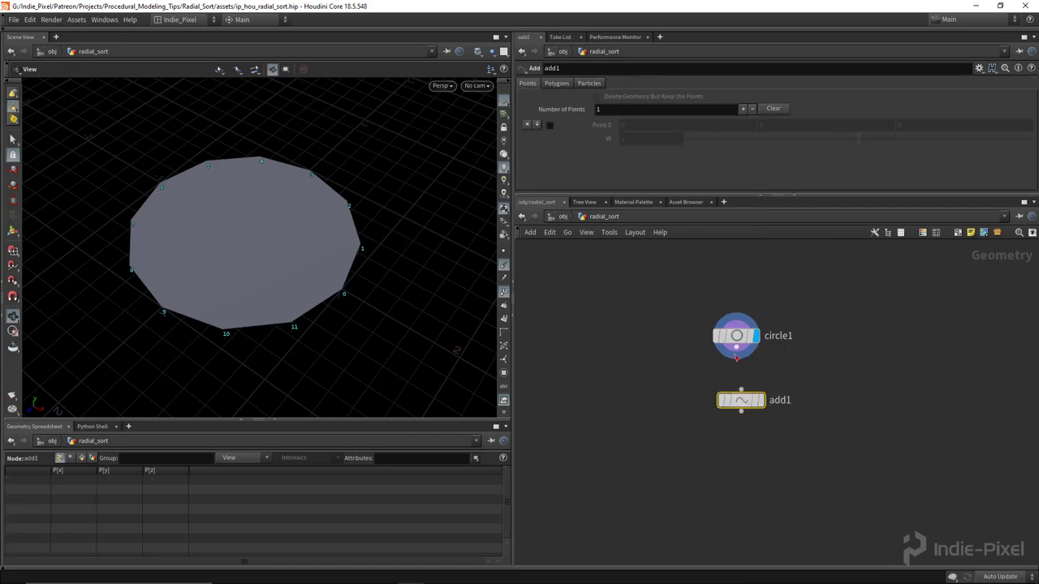
pyautogui.moveTo(742, 403); pyautogui.dragTo(738, 393)
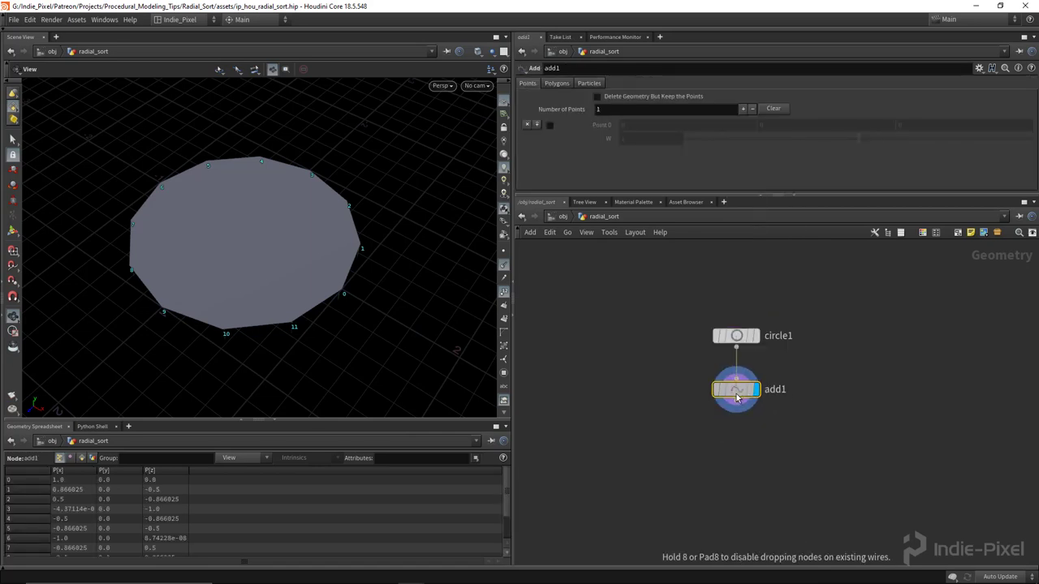
pyautogui.click(607, 98)
pyautogui.moveTo(441, 225); pyautogui.dragTo(365, 238)
# - Choose the Sort node from the node creation menu for placement
pyautogui.press('Tab')
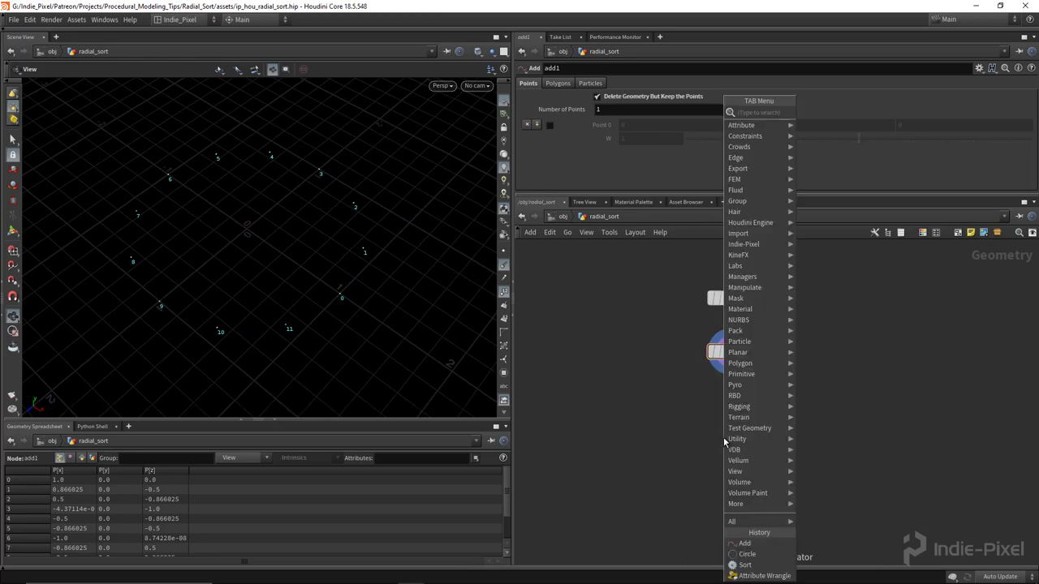
pyautogui.write('o')
pyautogui.press('BackSpace')
pyautogui.write('sort')
pyautogui.press('Return')
pyautogui.press('Tab')
pyautogui.write('sort')
pyautogui.press('Return')
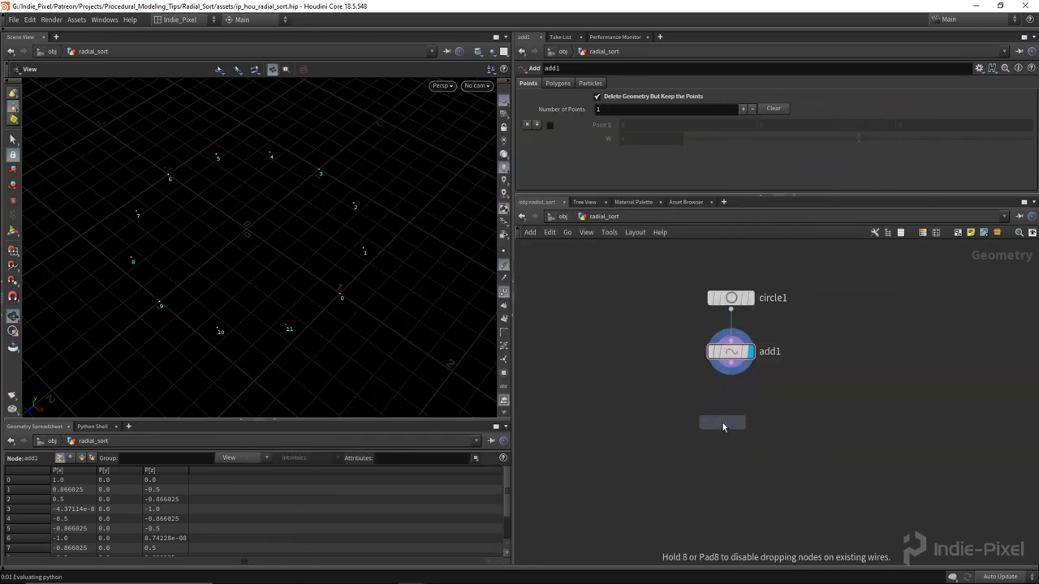
# - Wire sort1 under add1 with Point Sort set to Random
pyautogui.click(723, 428)
pyautogui.click(730, 372)
pyautogui.click(727, 411)
pyautogui.moveTo(726, 420); pyautogui.dragTo(729, 400)
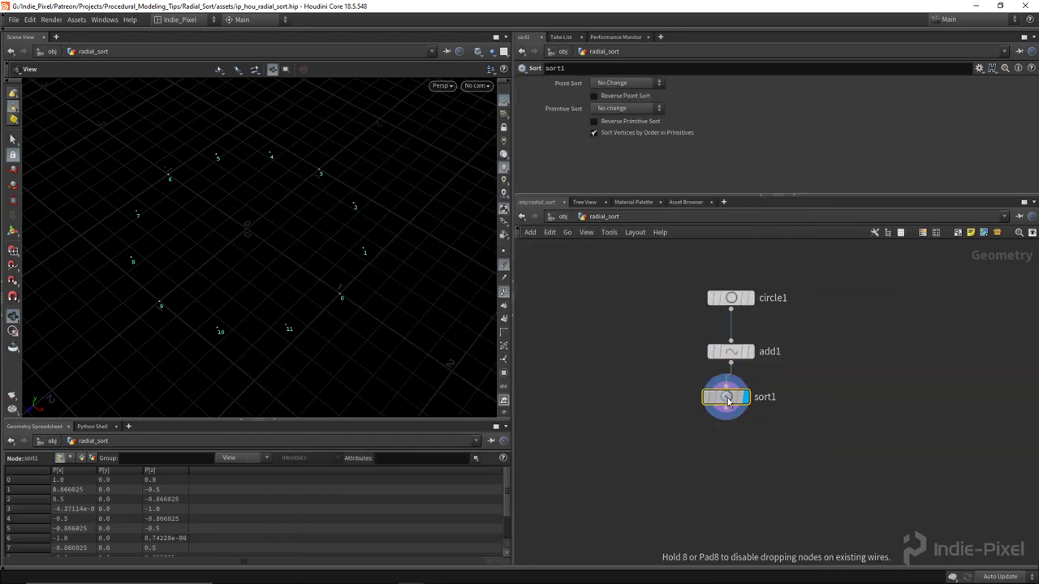
pyautogui.click(626, 84)
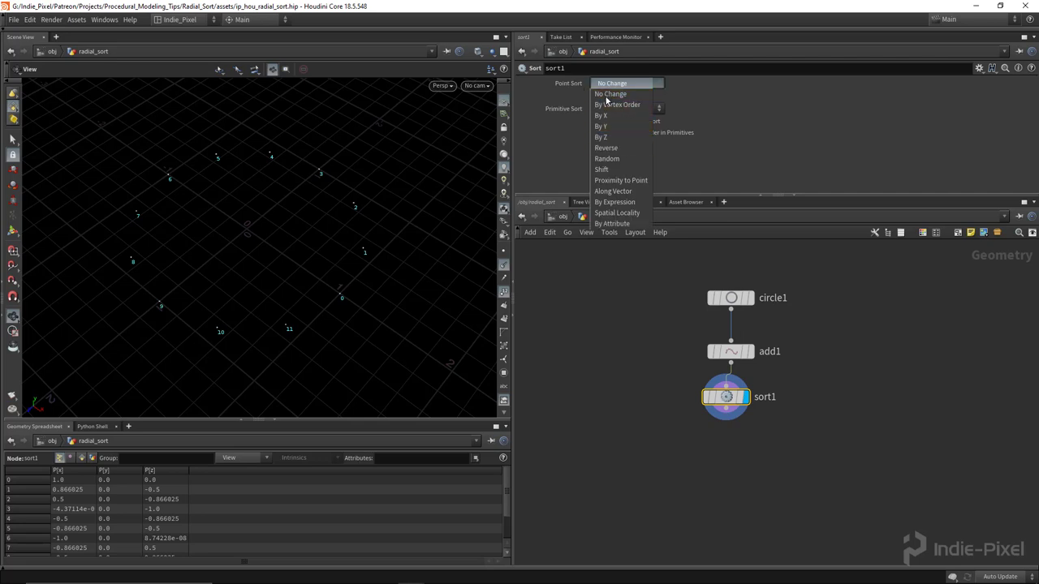
pyautogui.click(608, 159)
pyautogui.moveTo(228, 231); pyautogui.dragTo(251, 253)
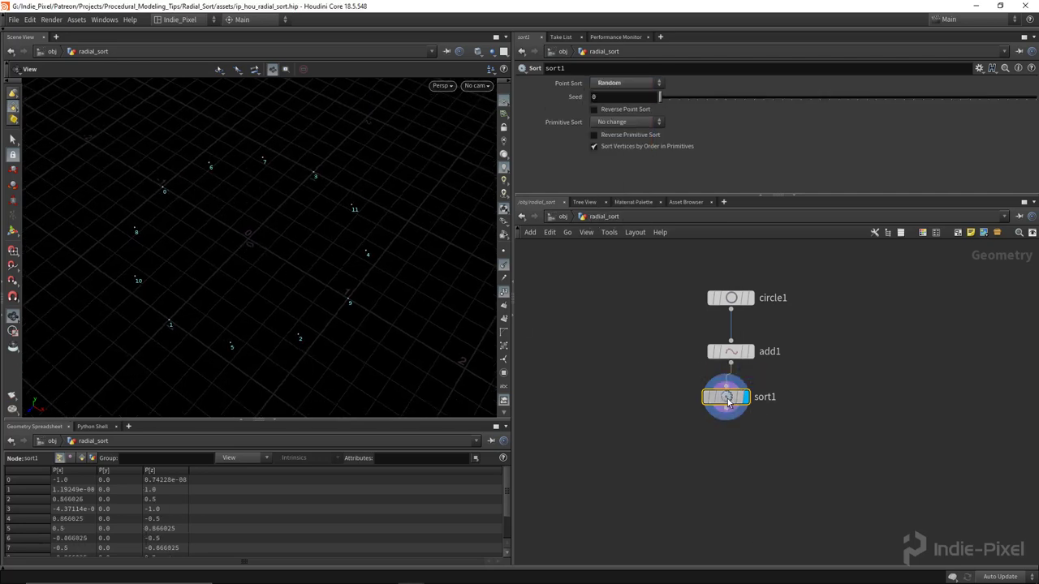
# - Preview the shuffled order with a test add2 node using Polygons By Group, then select it
pyautogui.press('Tab')
pyautogui.click(729, 438)
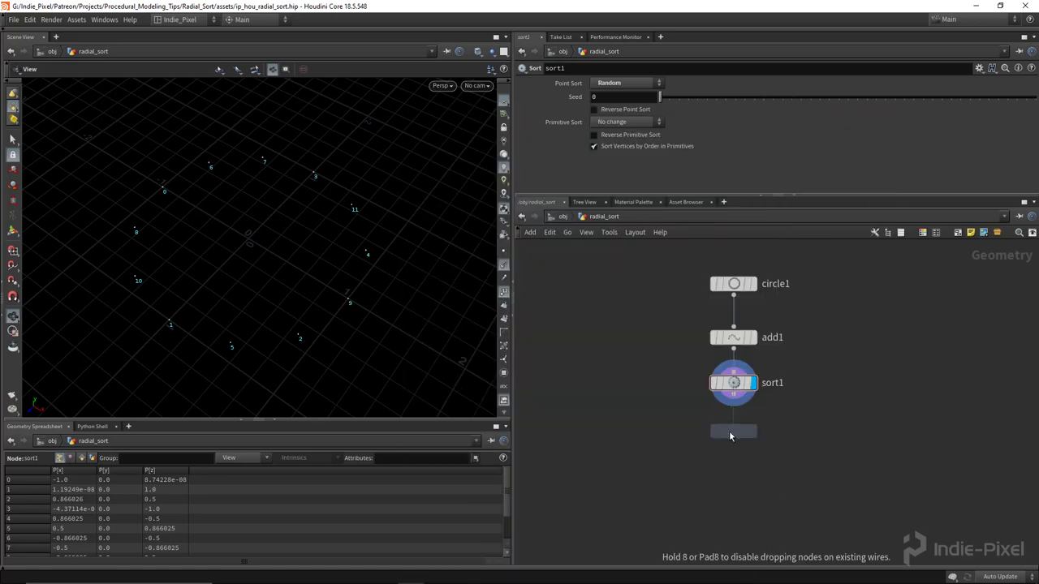
pyautogui.click(731, 446)
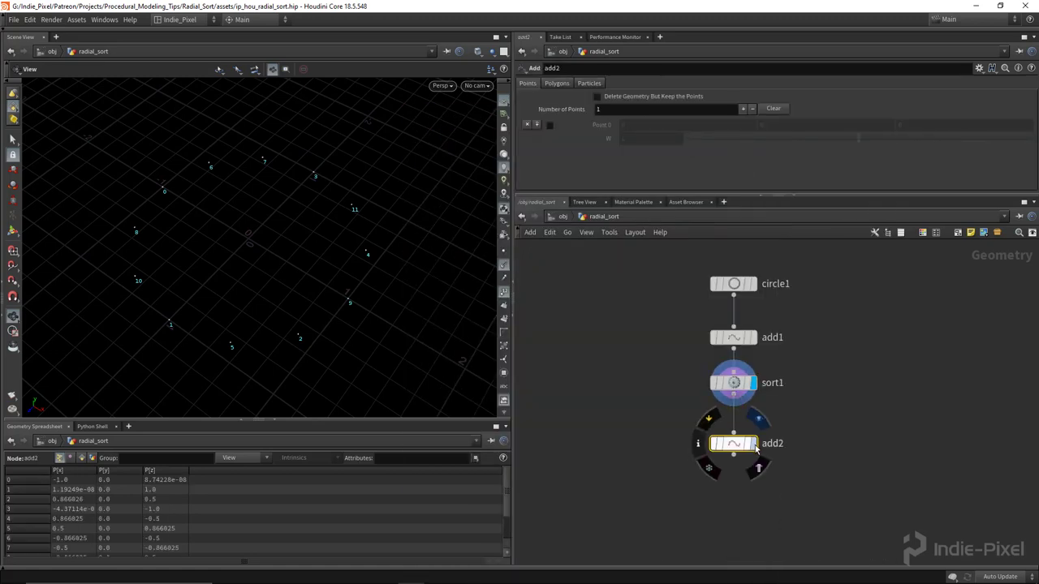
pyautogui.click(754, 445)
pyautogui.click(557, 83)
pyautogui.click(583, 111)
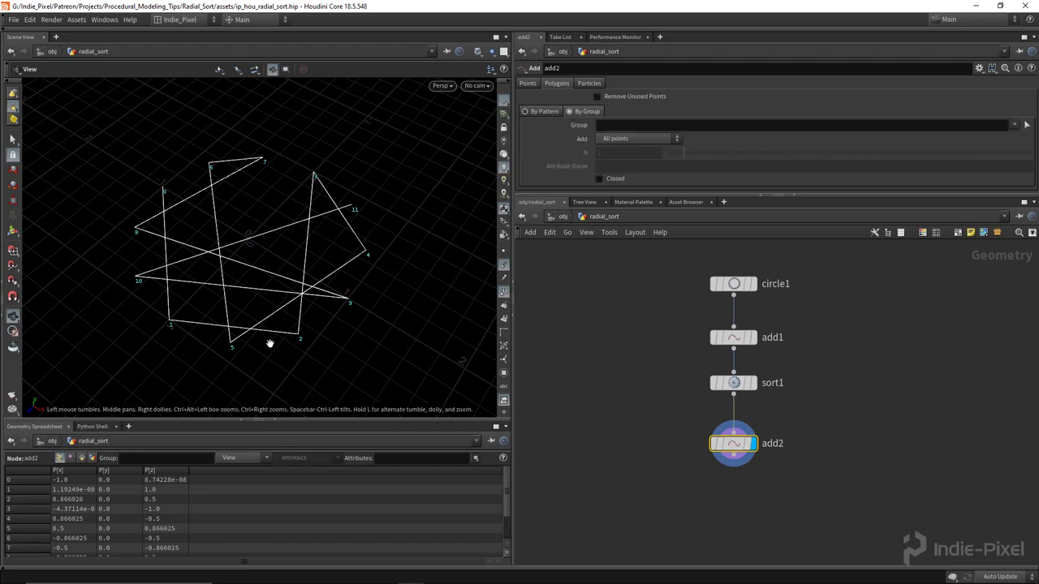
pyautogui.moveTo(278, 250); pyautogui.dragTo(267, 252)
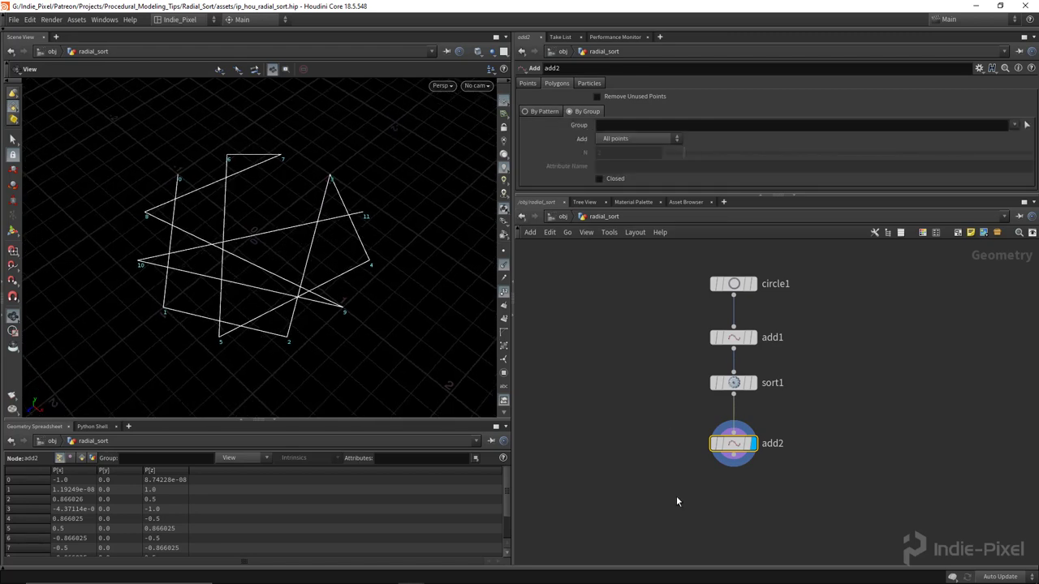
pyautogui.moveTo(732, 445); pyautogui.dragTo(881, 498)
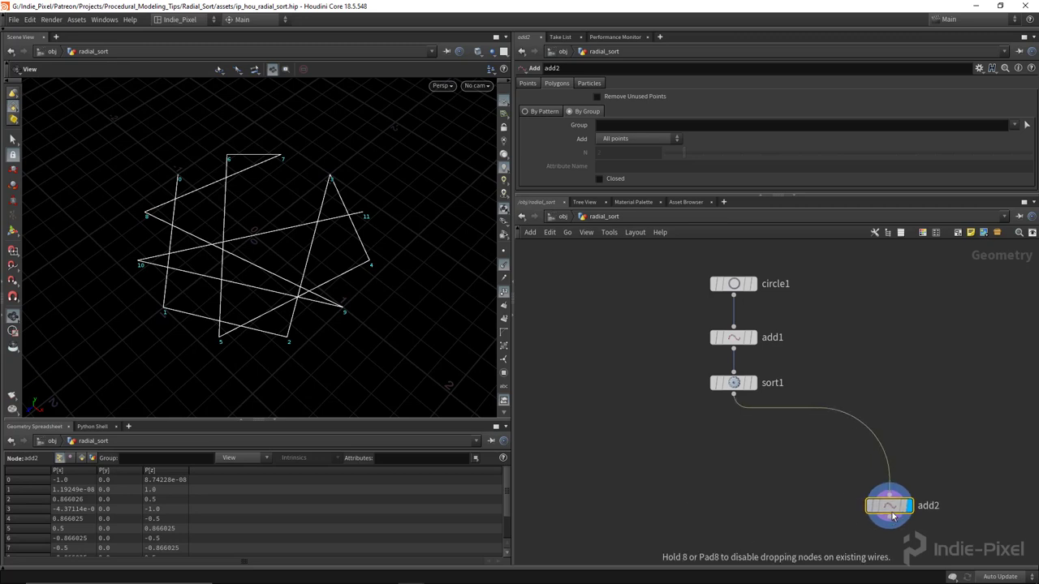
pyautogui.moveTo(787, 478); pyautogui.dragTo(738, 422, button='middle')
pyautogui.moveTo(754, 426); pyautogui.dragTo(829, 470)
# - Delete add2 and add a Null under sort1 named out_for_sort
pyautogui.press('Delete')
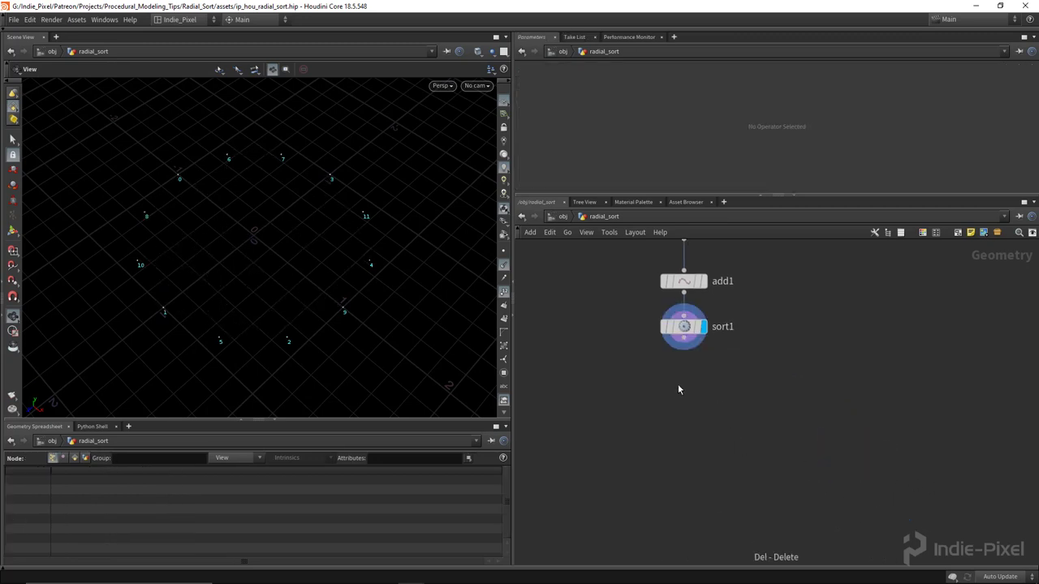
pyautogui.press('Tab')
pyautogui.write('add')
pyautogui.press('Return')
pyautogui.click(682, 401)
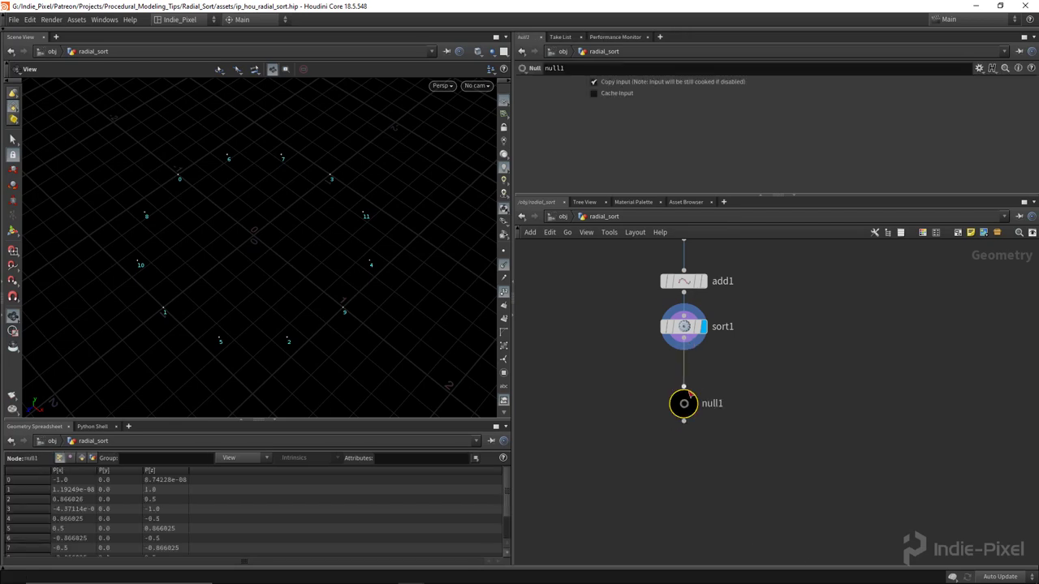
pyautogui.doubleClick(712, 404)
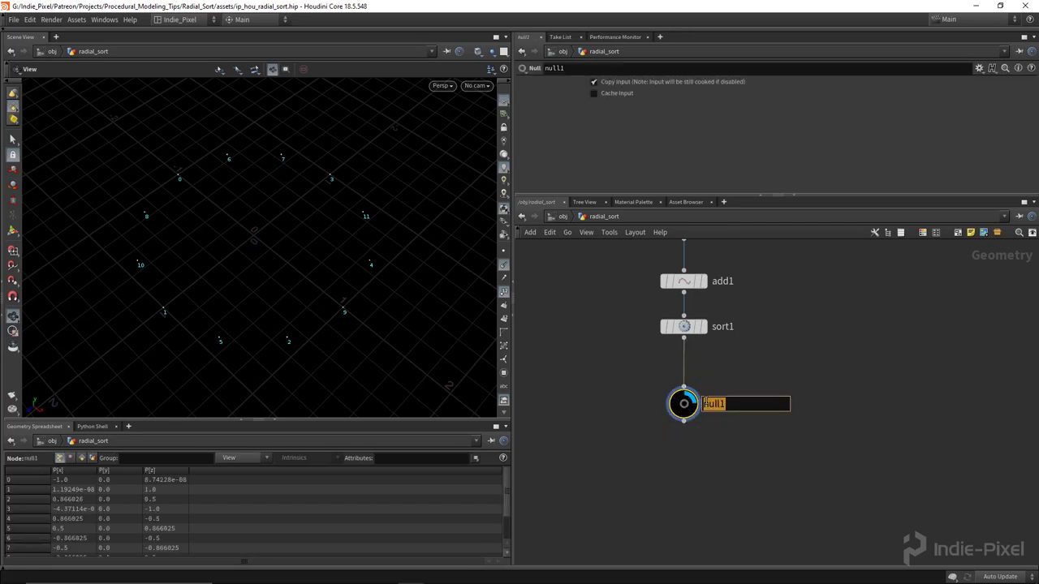
pyautogui.write('out_for_sort')
pyautogui.press('Return')
# - Pick an Attribute Wrangle node for placement below out_for_sort
pyautogui.moveTo(530, 474); pyautogui.dragTo(562, 395, button='middle')
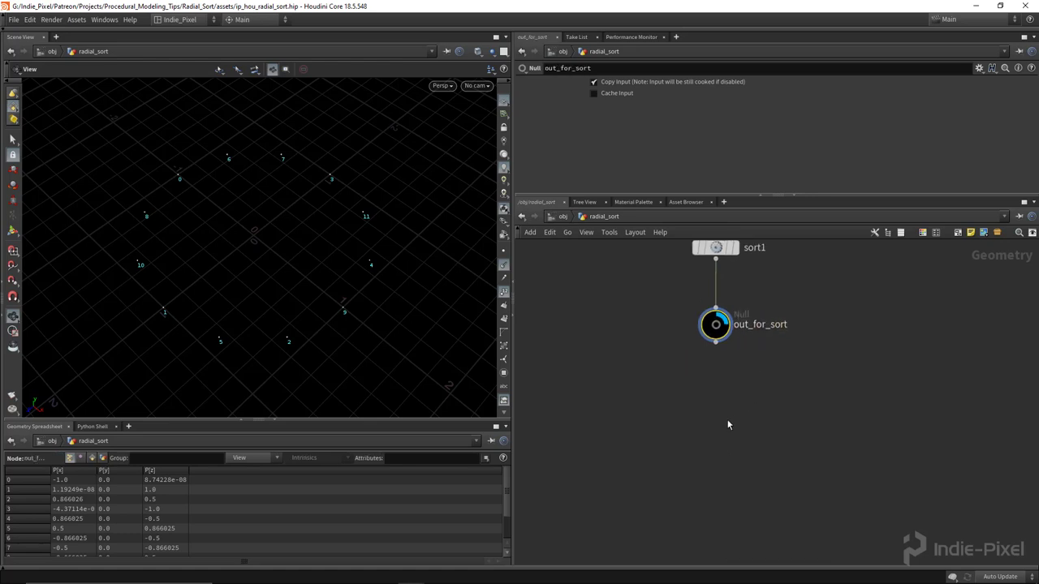
pyautogui.moveTo(297, 216); pyautogui.dragTo(316, 220)
pyautogui.press('Tab')
pyautogui.write('wra')
pyautogui.press('Return')
# - Wire the Attribute Wrangle under out_for_sort and rename it radial_sort
pyautogui.click(713, 420)
pyautogui.click(715, 342)
pyautogui.click(715, 407)
pyautogui.doubleClick(764, 422)
pyautogui.write('radial_sort')
pyautogui.press('Return')
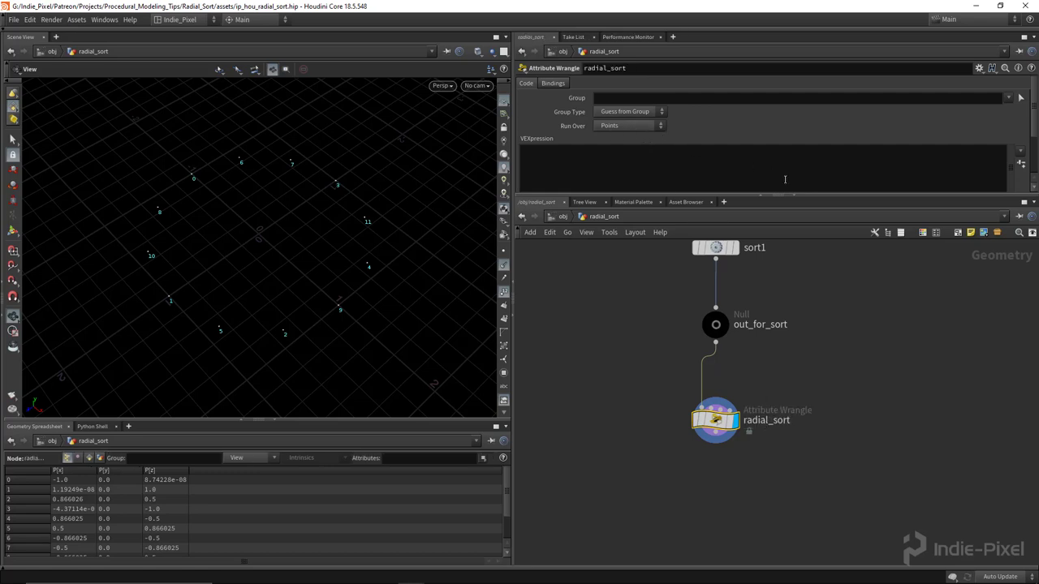
# - Write the first VEX line: vector center = getbbox_center(0);
pyautogui.moveTo(822, 196); pyautogui.dragTo(821, 283)
pyautogui.click(643, 163)
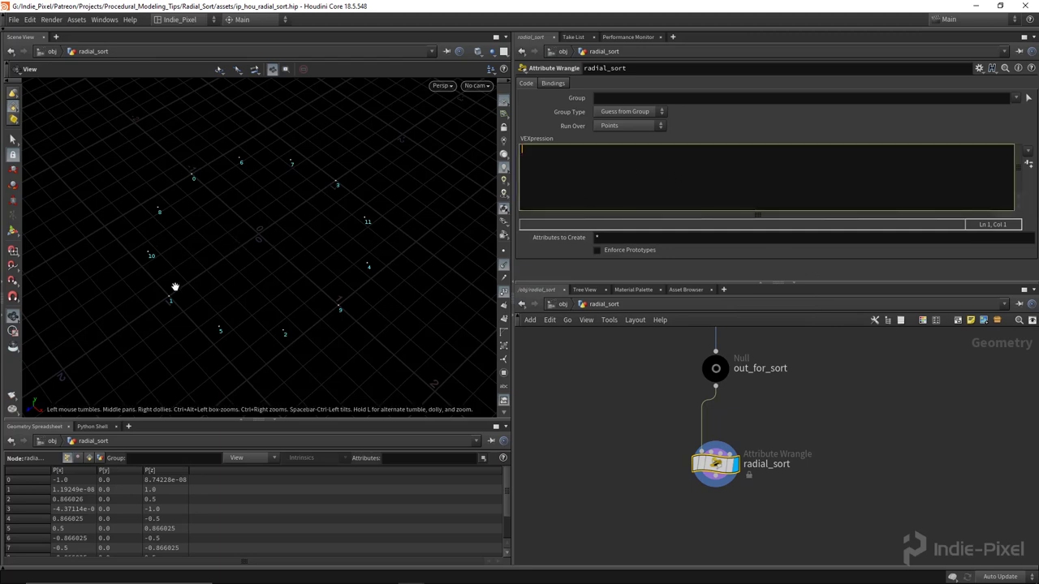
pyautogui.moveTo(271, 239); pyautogui.dragTo(261, 226)
pyautogui.click(671, 172)
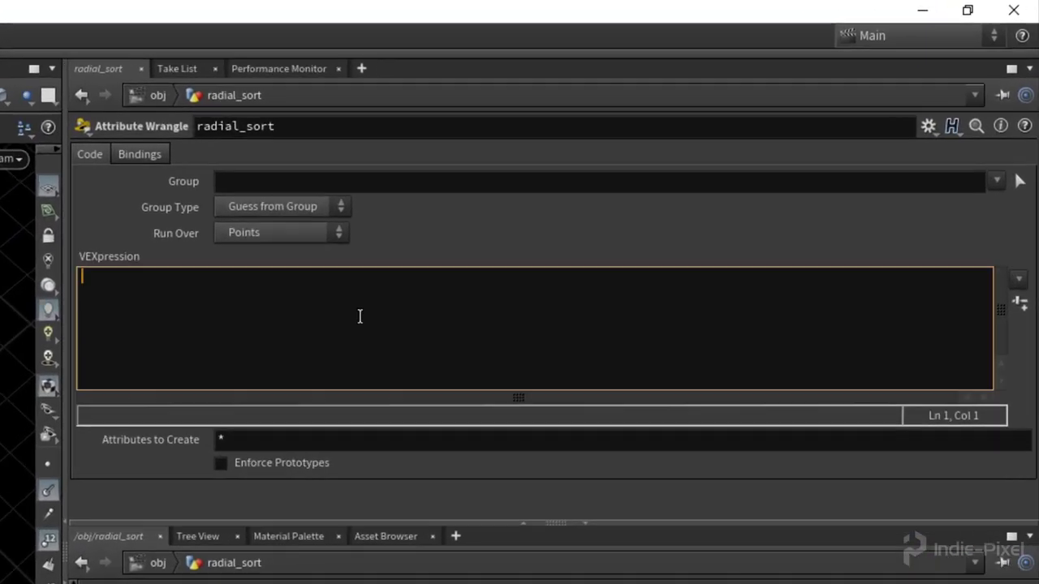
pyautogui.write('vvr')
pyautogui.press('BackSpace')
pyautogui.write('e')
pyautogui.press('BackSpace')
pyautogui.press('BackSpace')
pyautogui.write('ector center = get')
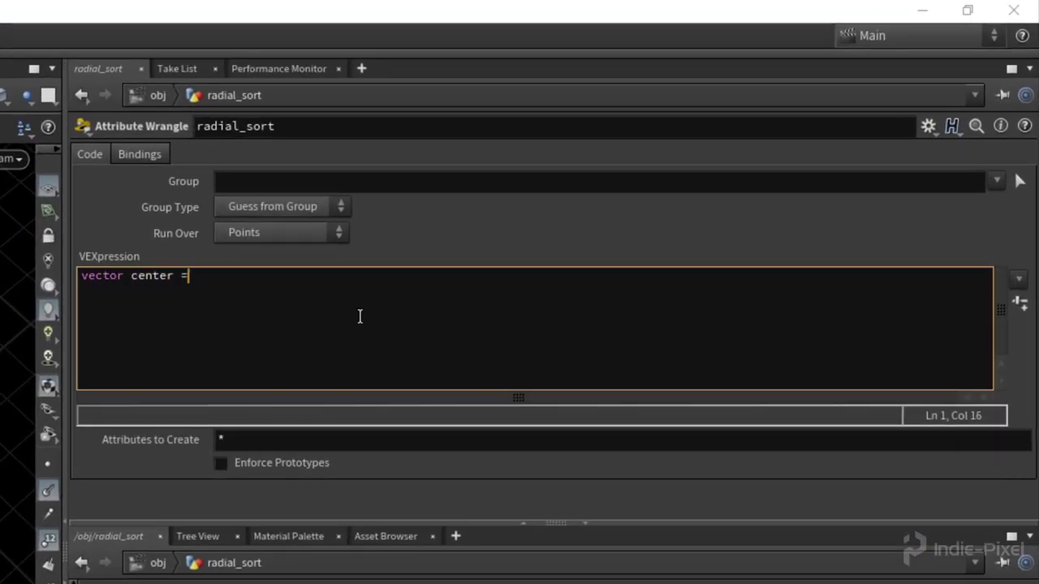
pyautogui.press('Down')
pyautogui.press('Down')
pyautogui.press('Down')
pyautogui.press('Return')
pyautogui.write('(0)')
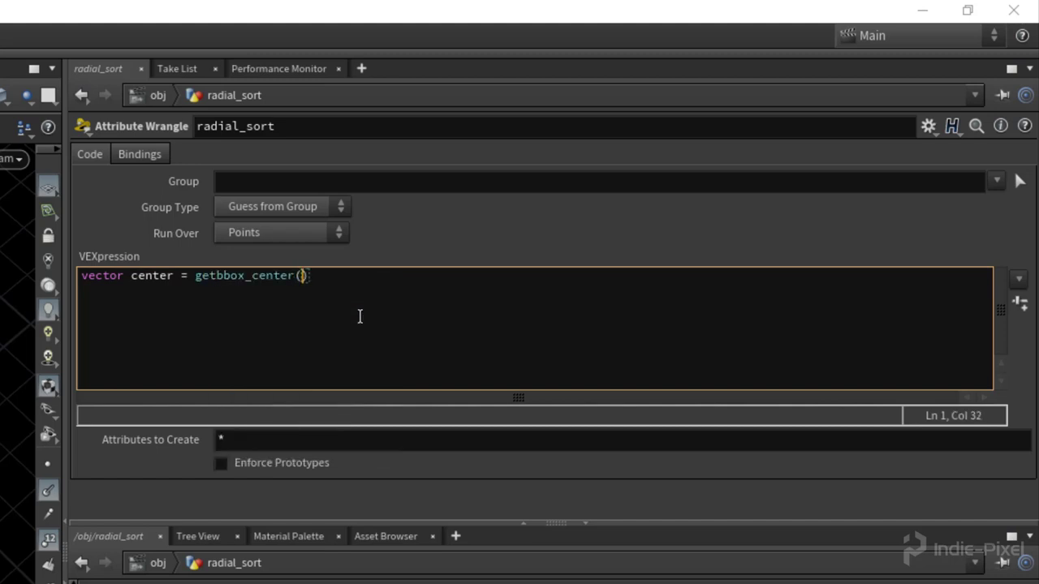
pyautogui.write(';')
pyautogui.press('Return')
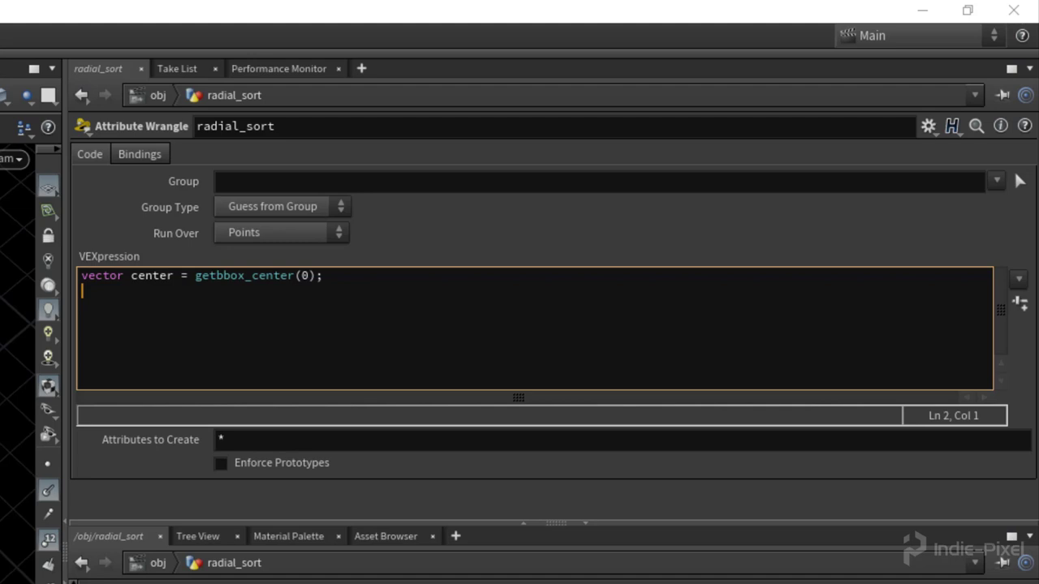
# - Write the second line: vector dir = normalize(@P - center);
pyautogui.write('vetor')
pyautogui.press('BackSpace')
pyautogui.press('BackSpace')
pyautogui.press('BackSpace')
pyautogui.press('BackSpace')
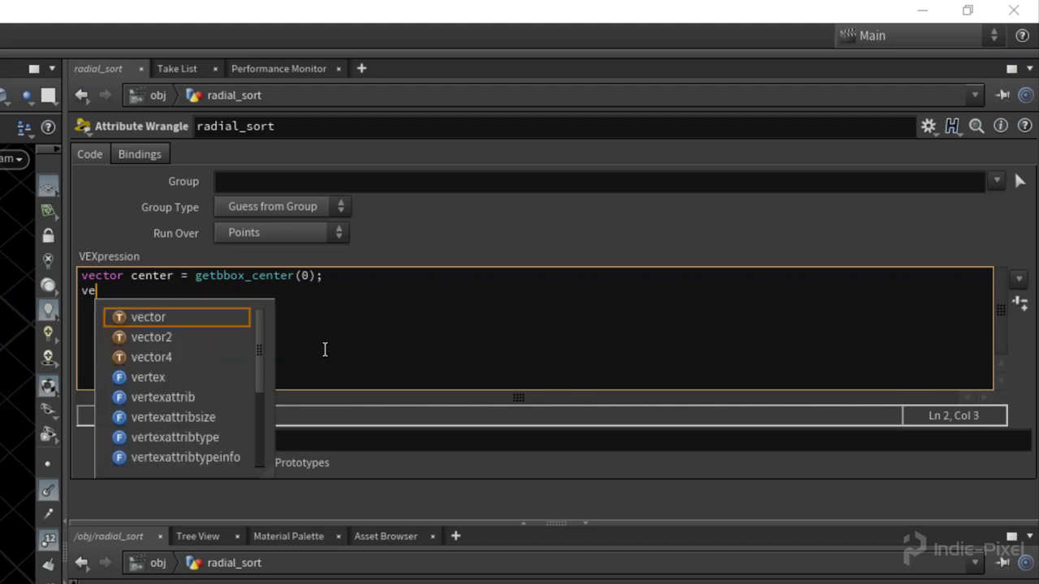
pyautogui.write('ctor dir = normalize()')
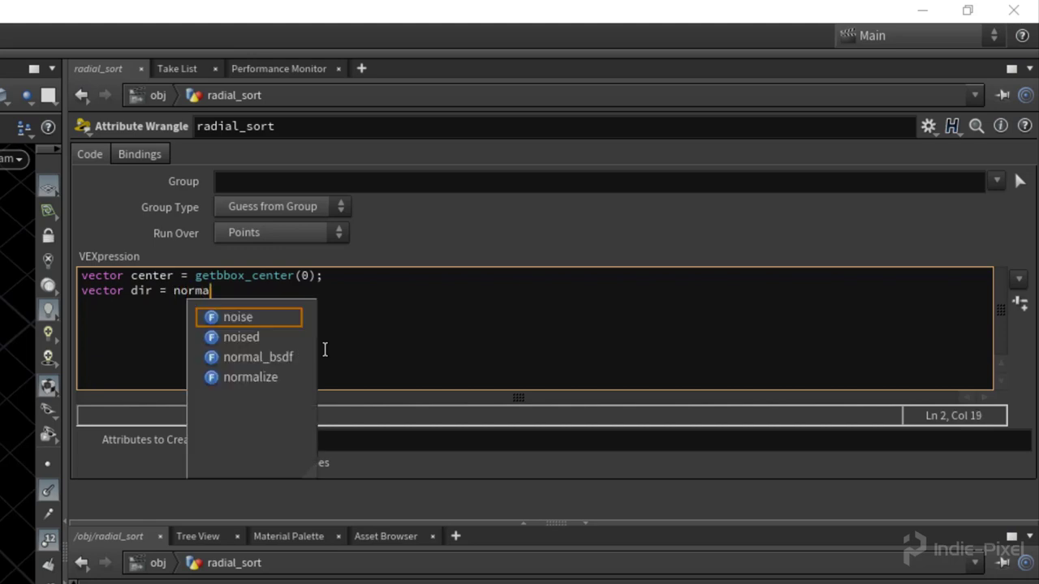
pyautogui.press('Left')
pyautogui.write('center -')
pyautogui.press('BackSpace')
pyautogui.press('BackSpace')
pyautogui.press('BackSpace')
pyautogui.press('BackSpace')
pyautogui.press('BackSpace')
pyautogui.press('BackSpace')
pyautogui.press('BackSpace')
pyautogui.press('BackSpace')
pyautogui.press('BackSpace')
pyautogui.write('@P - center)')
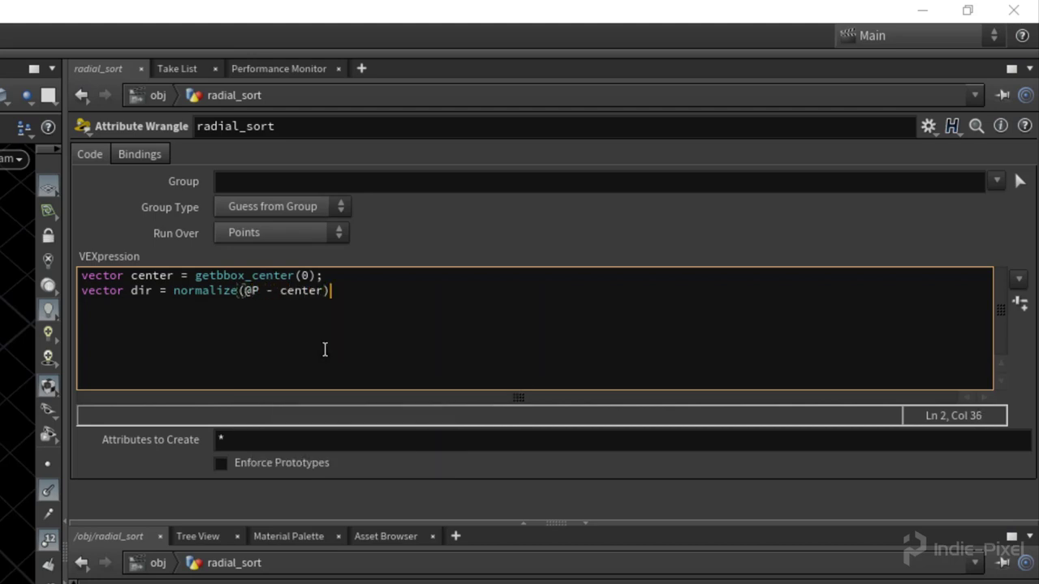
pyautogui.write(';')
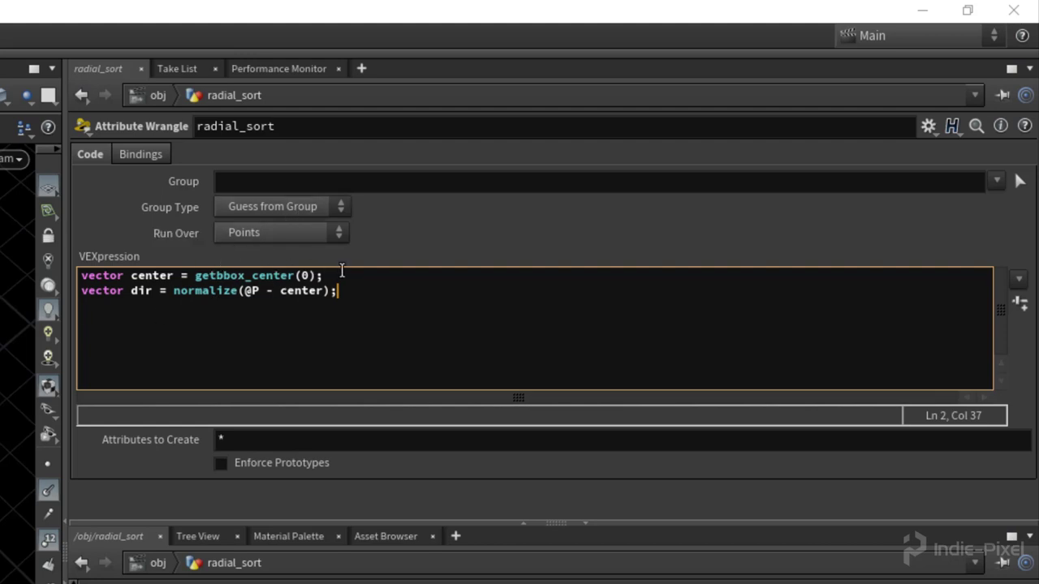
pyautogui.press('Return')
pyautogui.press('Return')
# - Add @N = dir; and orbit to confirm the normals point outward
pyautogui.write('@N')
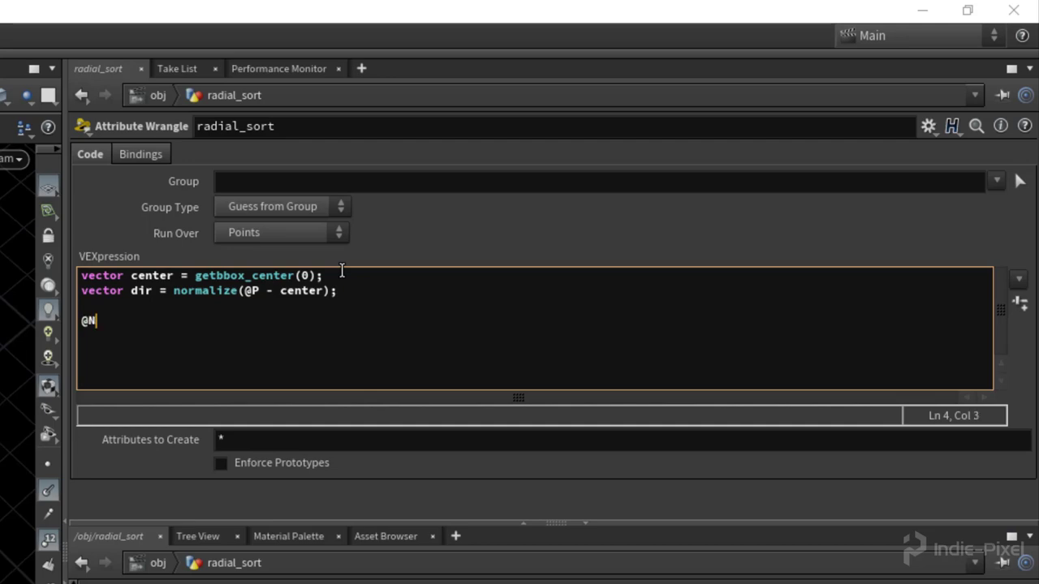
pyautogui.write(' = dir;')
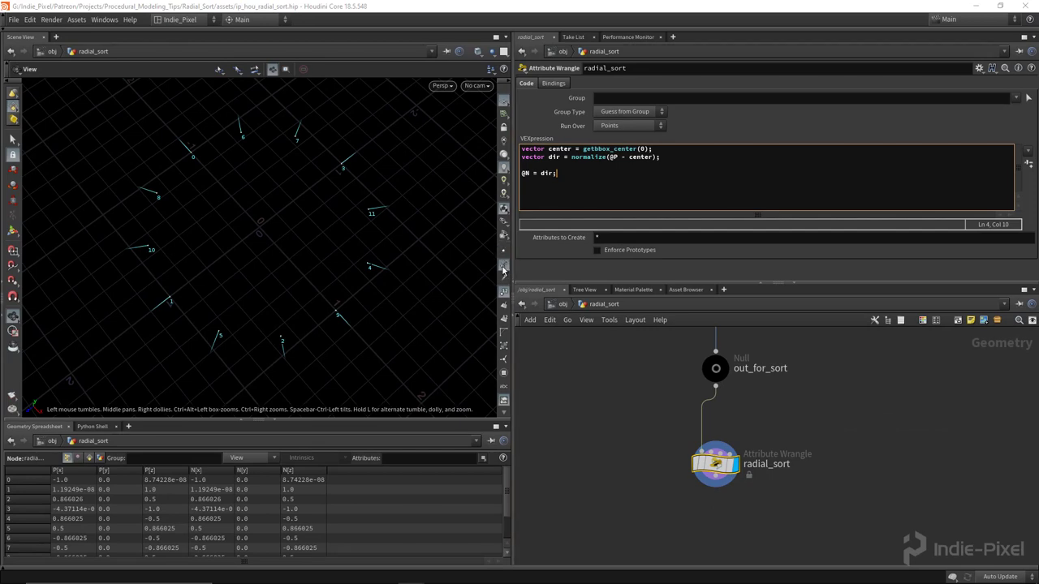
pyautogui.moveTo(73, 162); pyautogui.dragTo(156, 136)
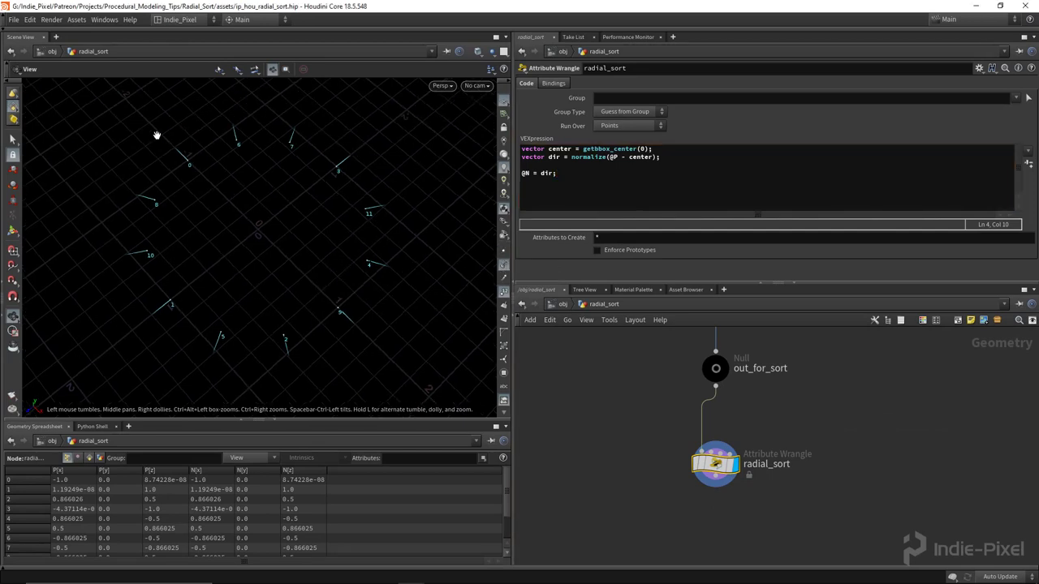
# - Replace the @N line with f@sortval = atan2(dir.x, dir.z); and enlarge the spreadsheet
pyautogui.click(574, 176)
pyautogui.hotkey('shift', 'Home')
pyautogui.press('BackSpace')
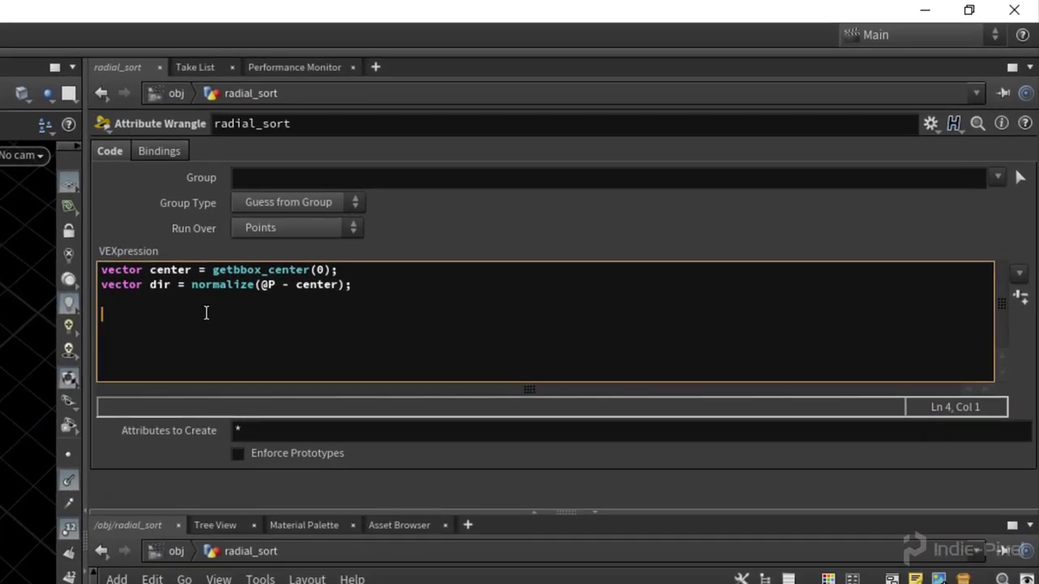
pyautogui.write('f@sortval = ')
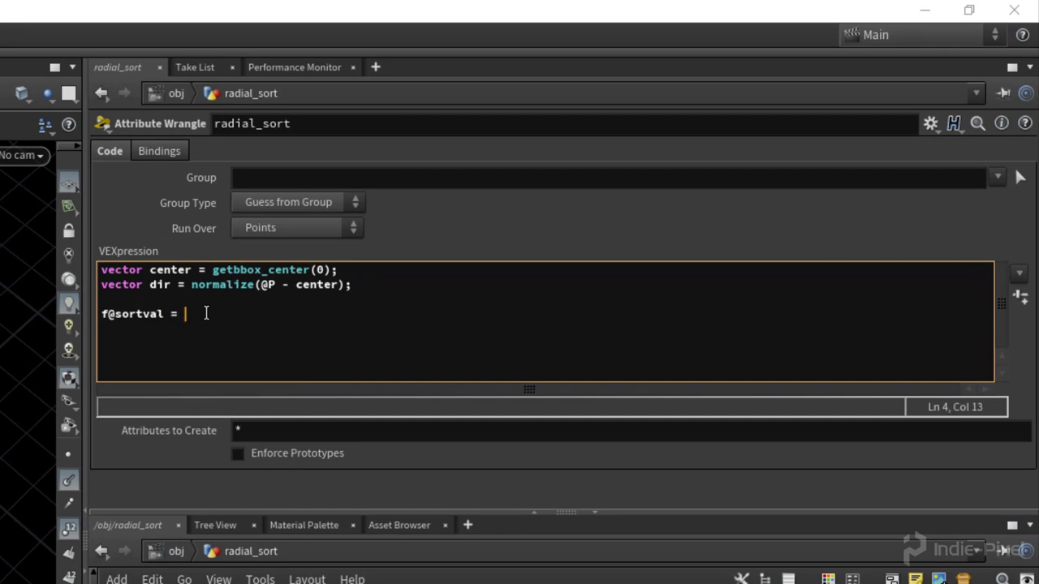
pyautogui.write('atan')
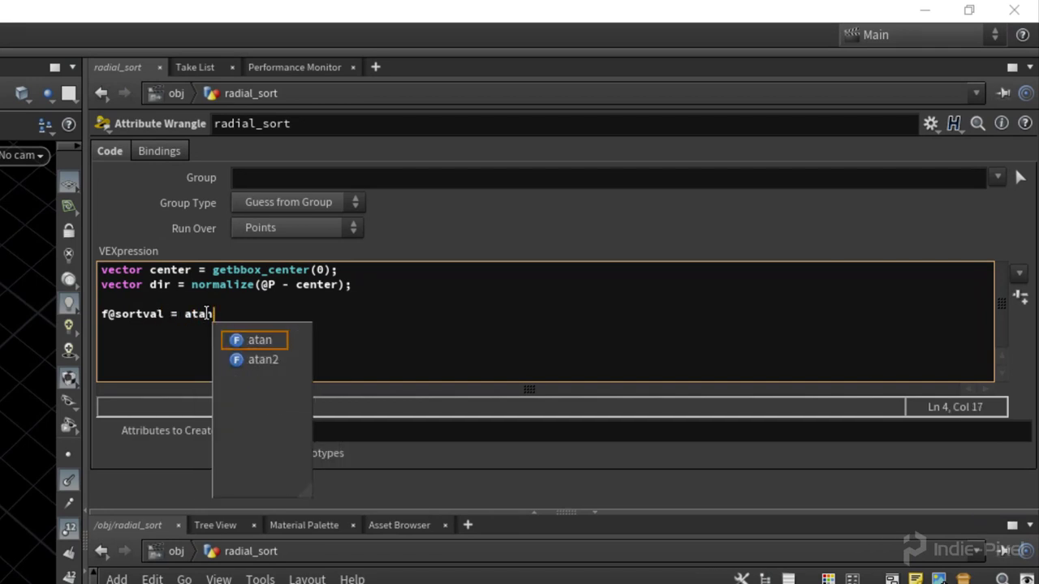
pyautogui.write('2(')
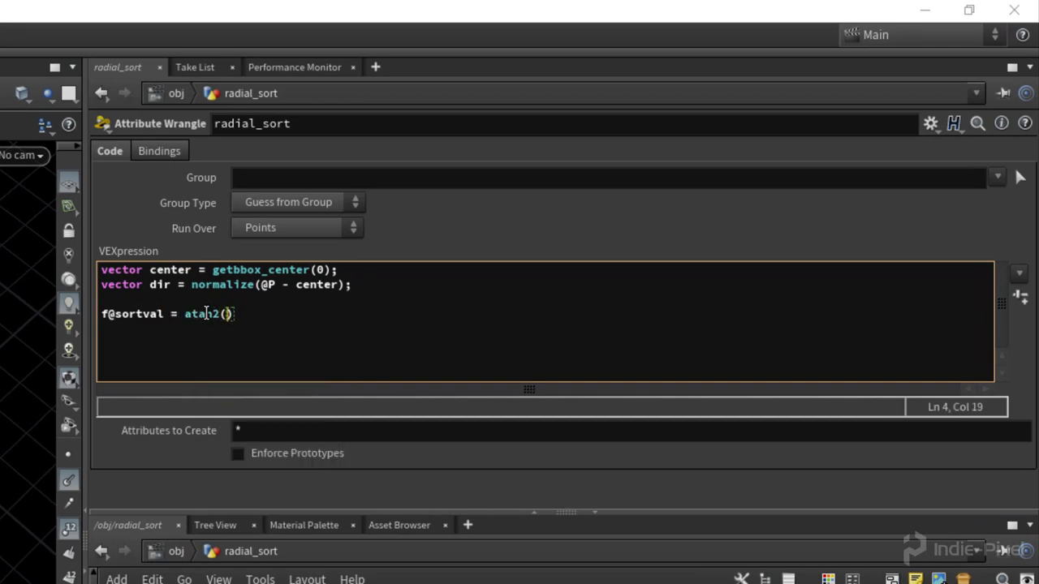
pyautogui.write('dir.x, dir.z);')
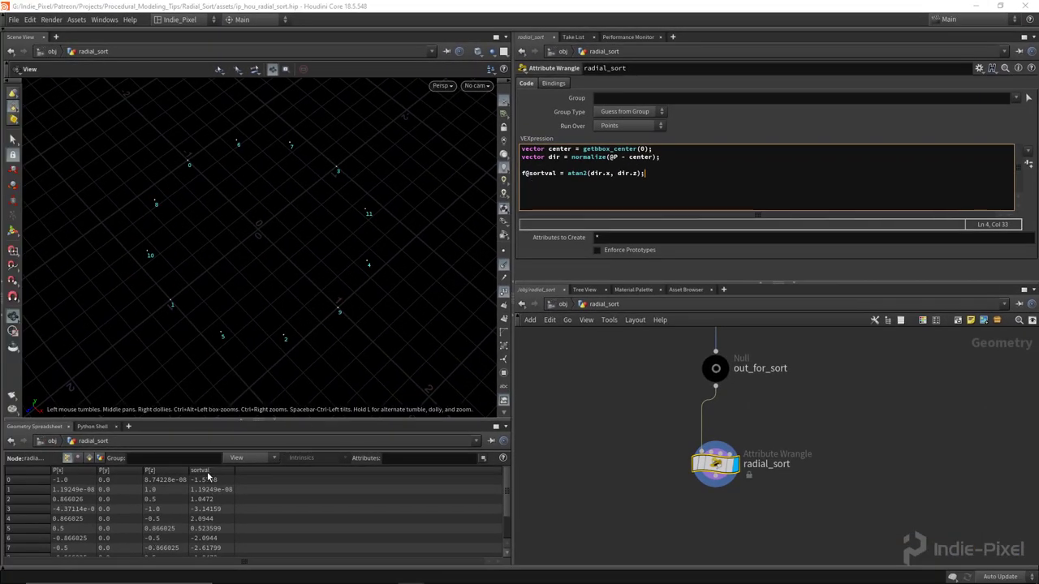
pyautogui.moveTo(219, 419); pyautogui.dragTo(220, 340)
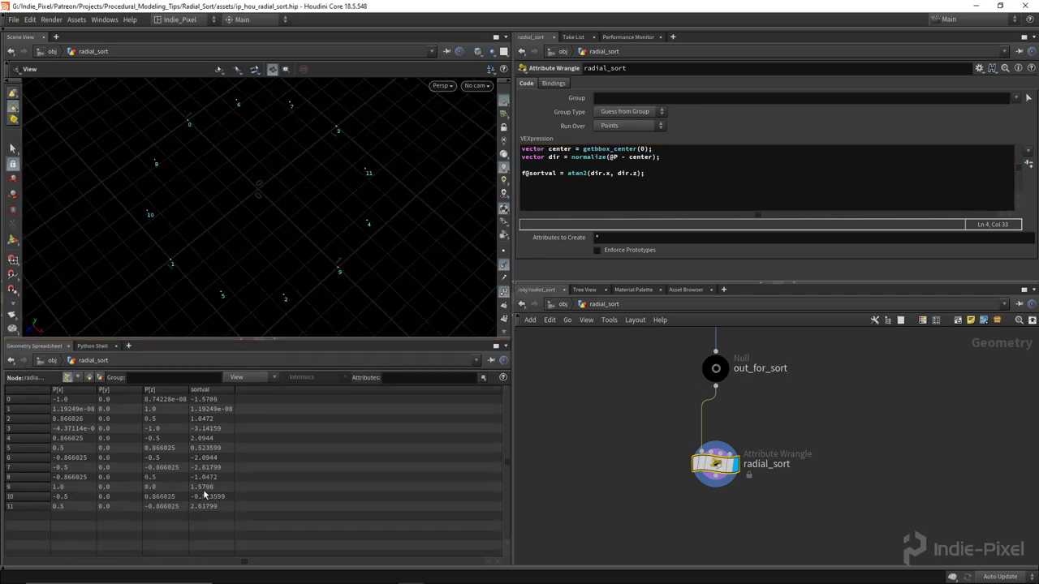
# - Add sort2 below radial_sort, sorting points By Attribute using sortval
pyautogui.press('Tab')
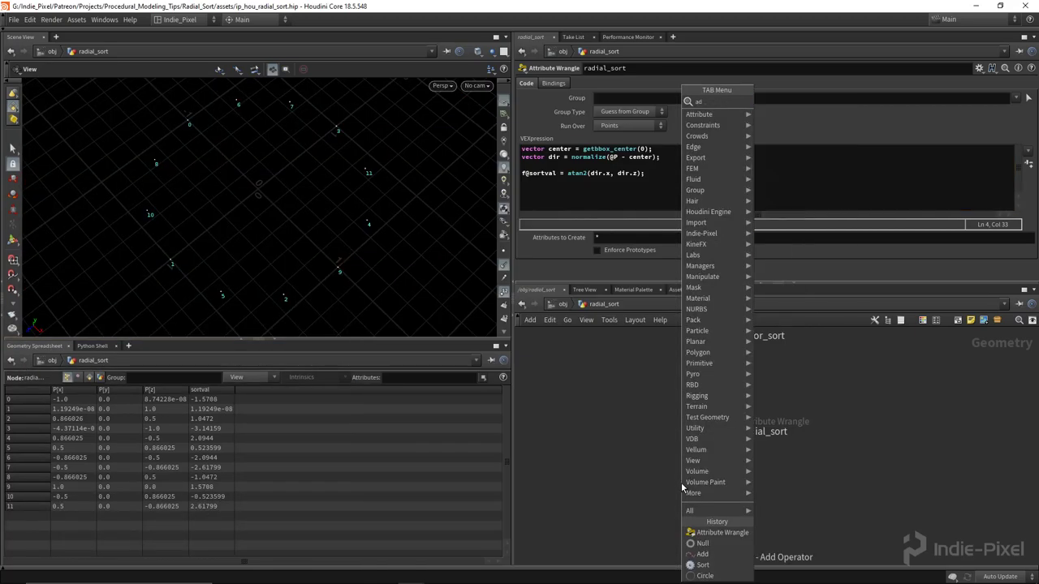
pyautogui.moveTo(690, 493)
pyautogui.click(661, 485)
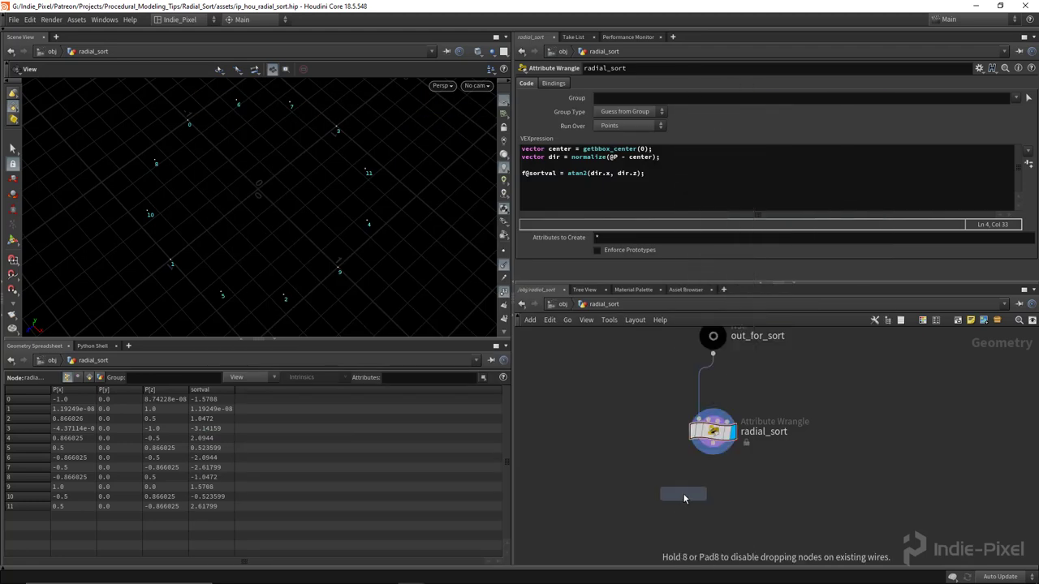
pyautogui.click(709, 497)
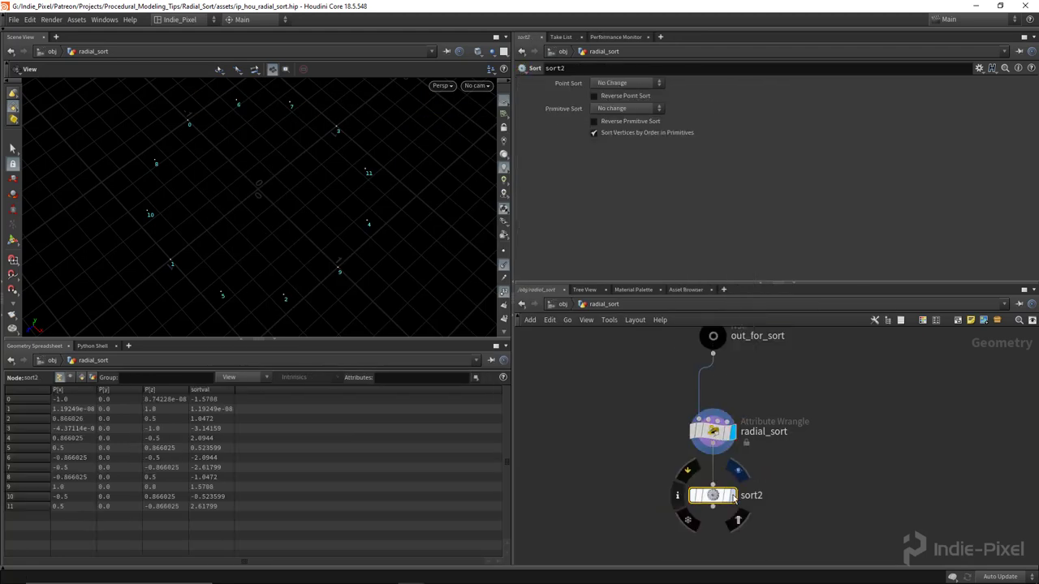
pyautogui.click(658, 83)
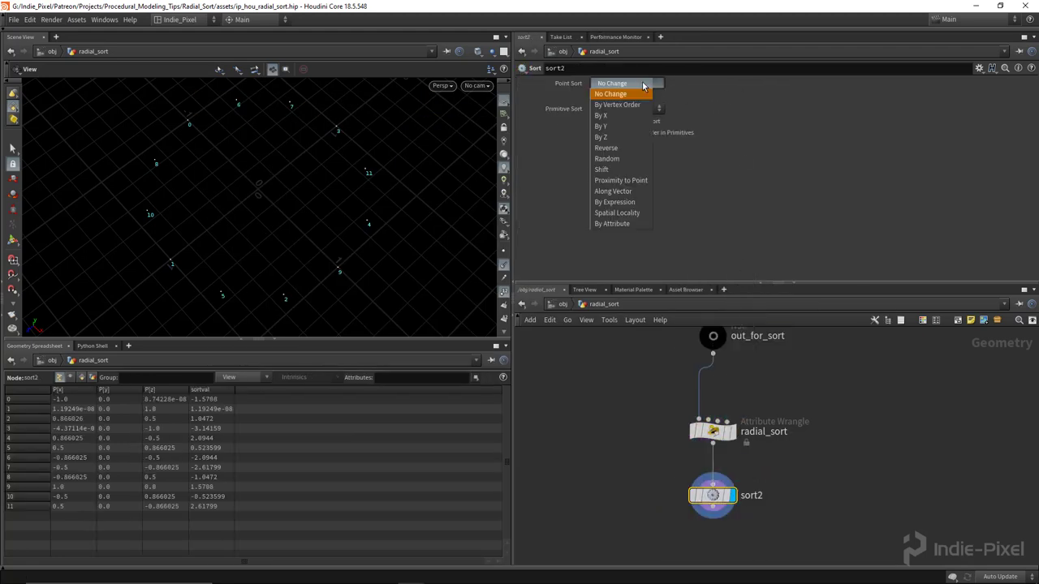
pyautogui.click(627, 224)
pyautogui.click(1030, 97)
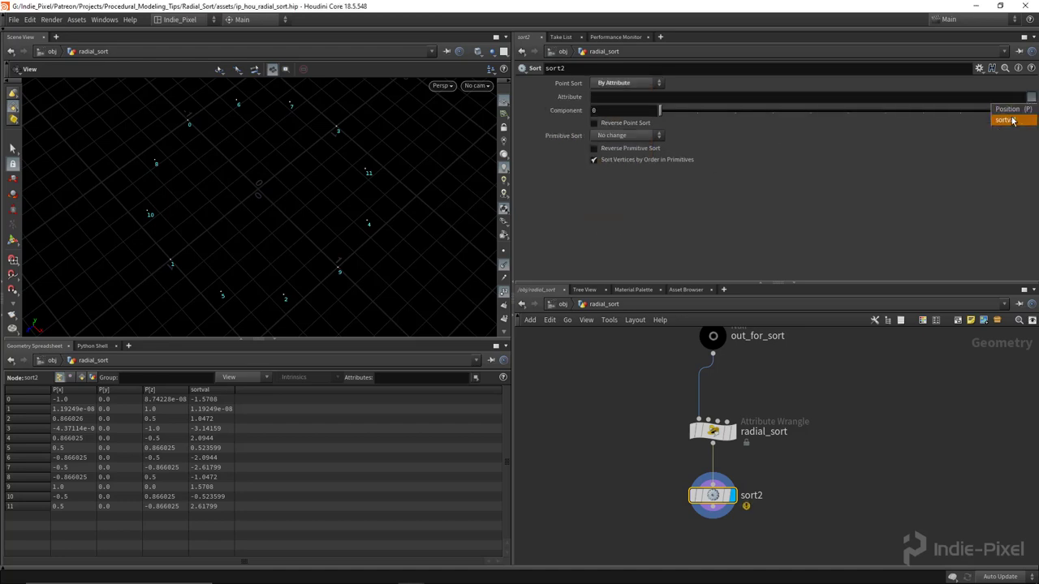
pyautogui.click(1014, 107)
pyautogui.moveTo(225, 224); pyautogui.dragTo(304, 149)
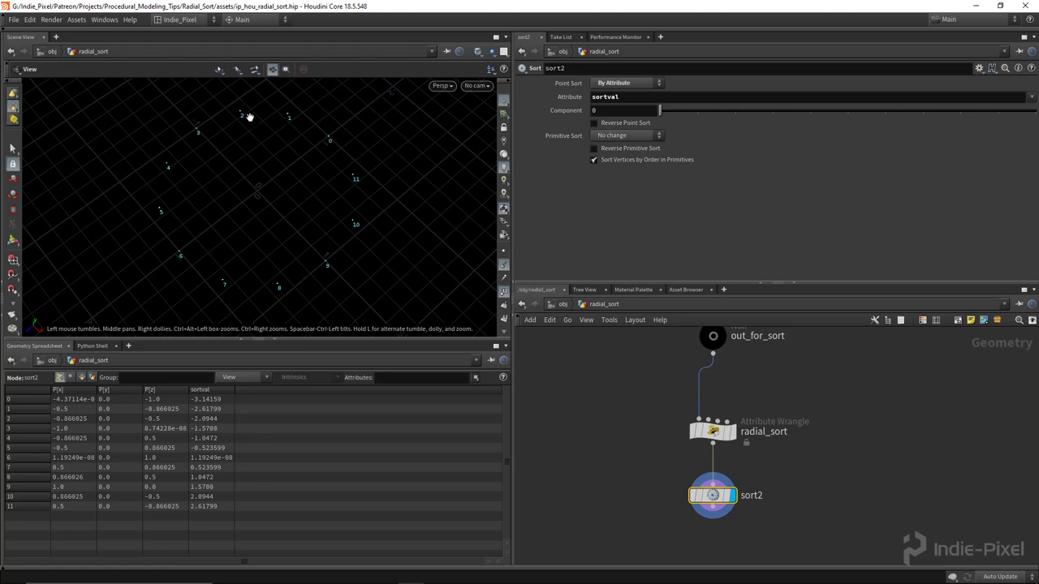
# - Add add2 below sort2 with Polygons By Group and Closed enabled
pyautogui.press('Tab')
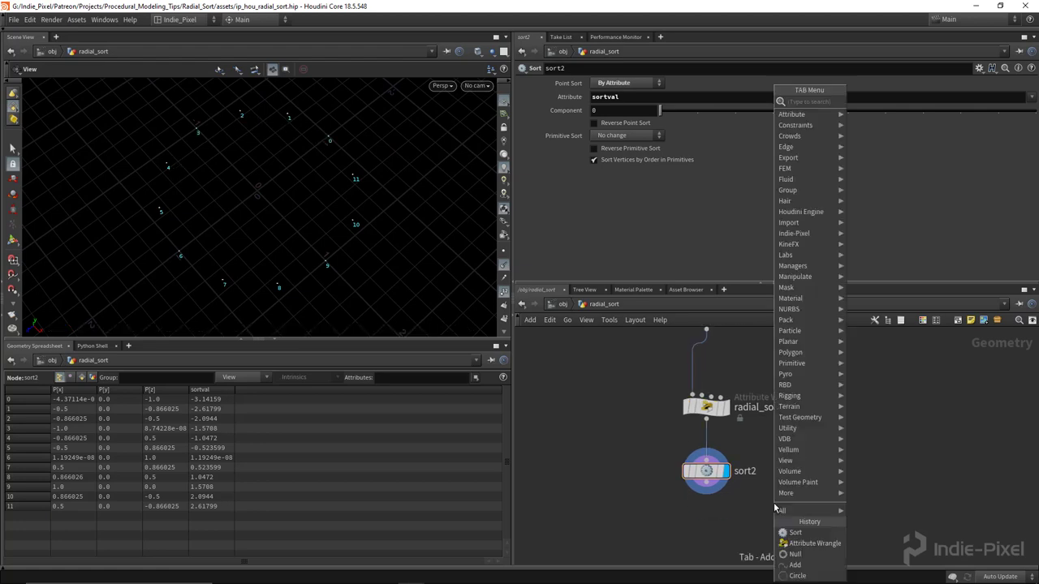
pyautogui.write('add')
pyautogui.press('Return')
pyautogui.click(753, 520)
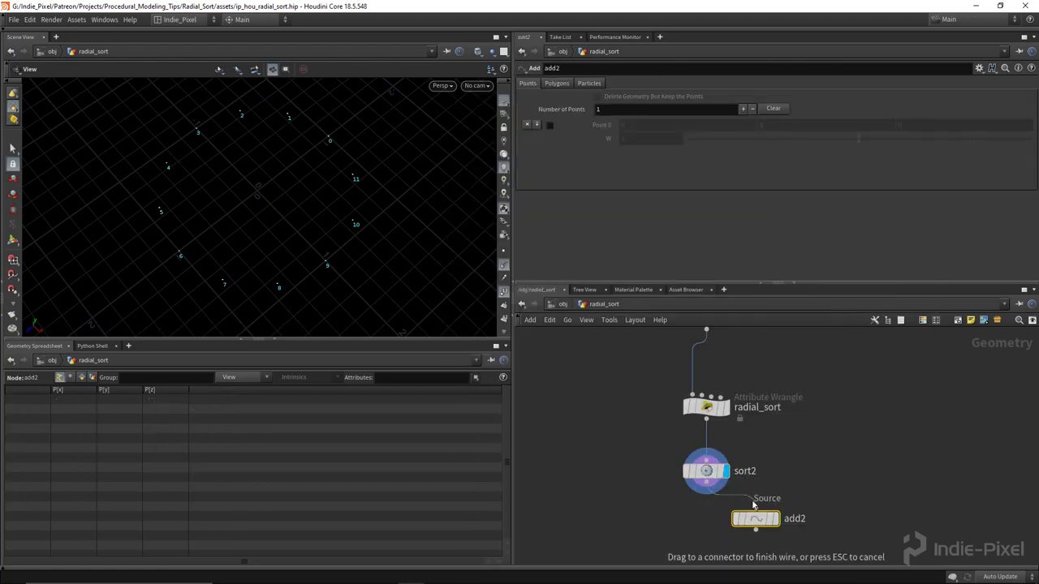
pyautogui.click(557, 83)
pyautogui.click(582, 111)
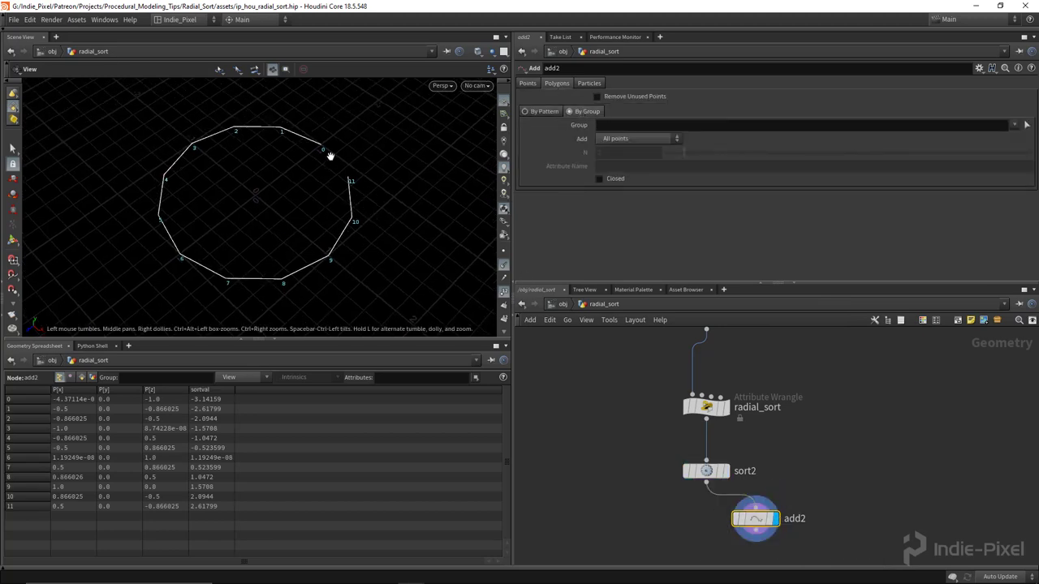
pyautogui.click(599, 179)
pyautogui.moveTo(301, 203)
pyautogui.mouseDown()
pyautogui.moveTo(317, 194)
pyautogui.moveTo(297, 220)
pyautogui.mouseUp()
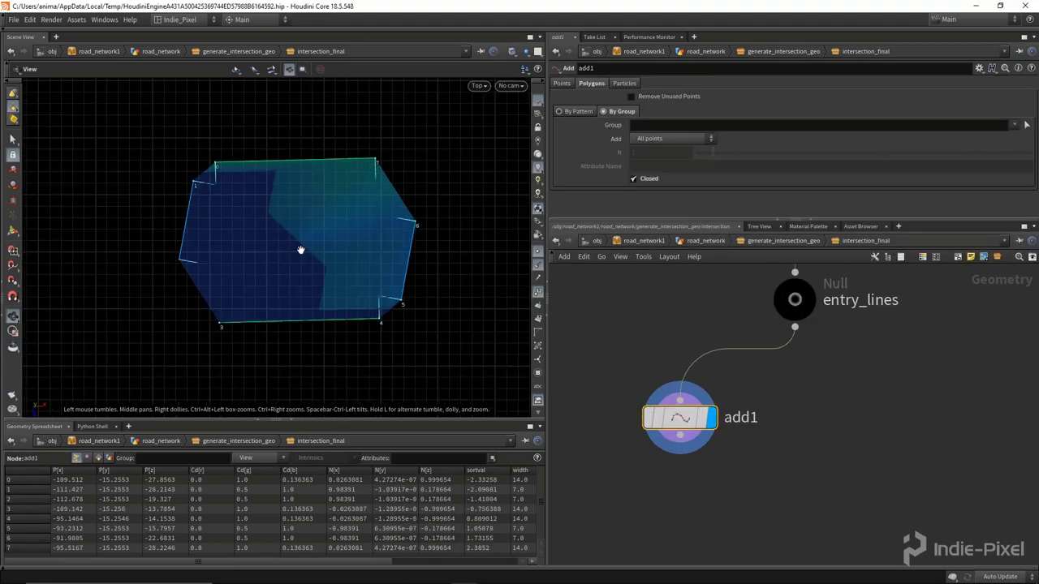
# - Orbit the viewport view
pyautogui.moveTo(301, 248); pyautogui.dragTo(308, 279)
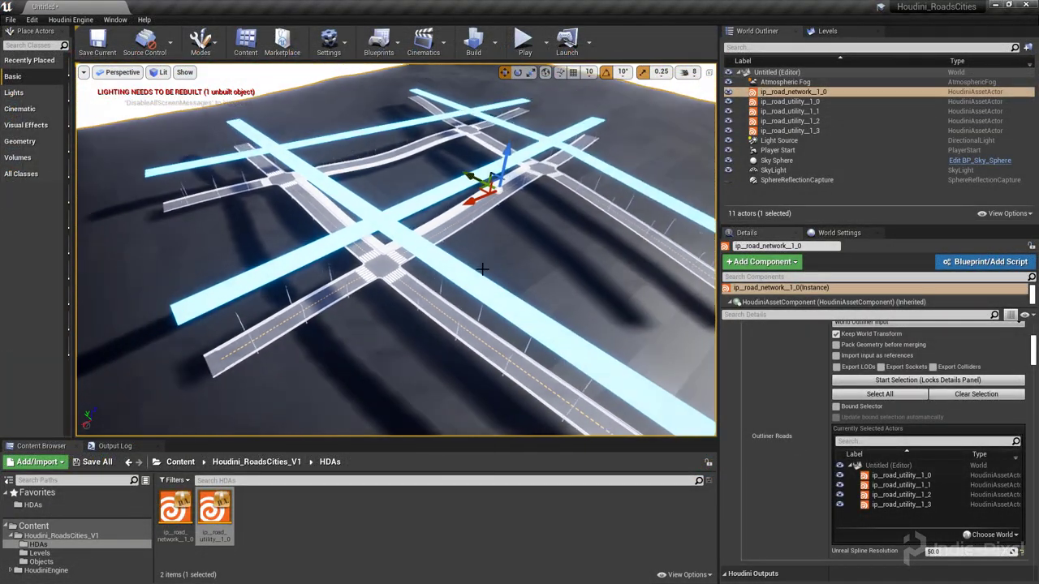
# - Select the ip_road_utility_1_2 actor in the World Outliner to inspect the generated road grid
pyautogui.click(380, 210)
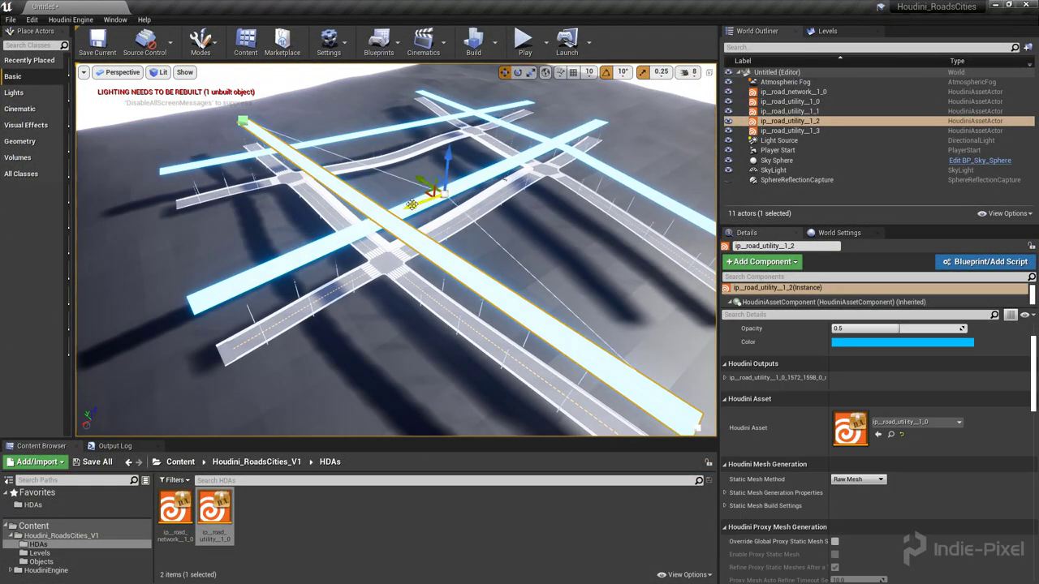